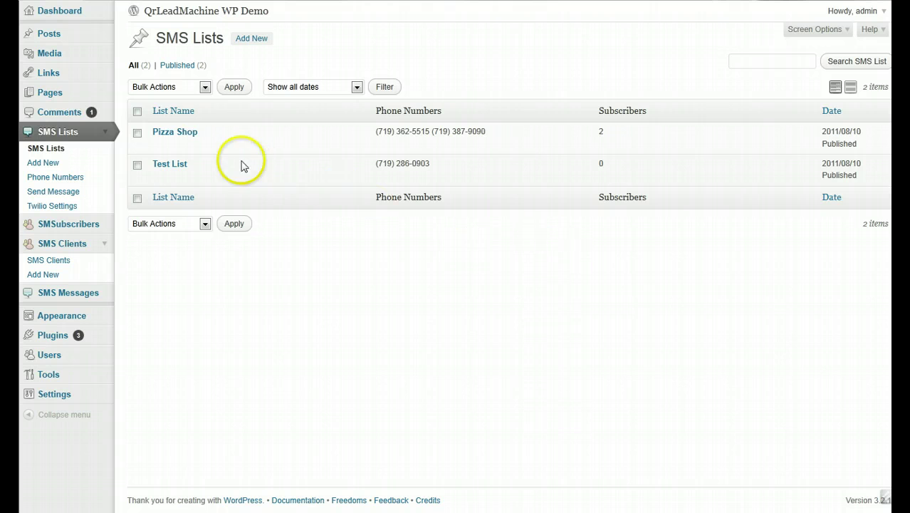
- Open the Pizza Shop SMS list for editing and check the choices available for its client assignment
mouse_move(175, 139)
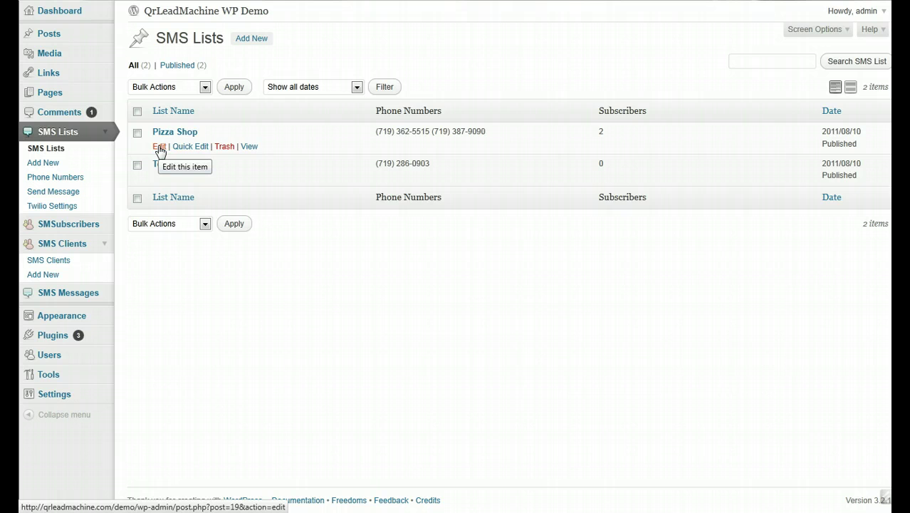
click(159, 150)
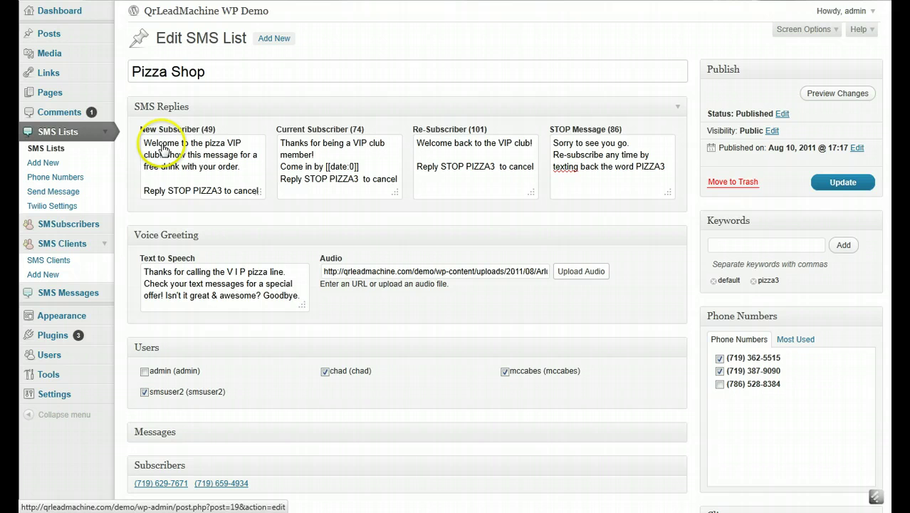
middle_click(451, 352)
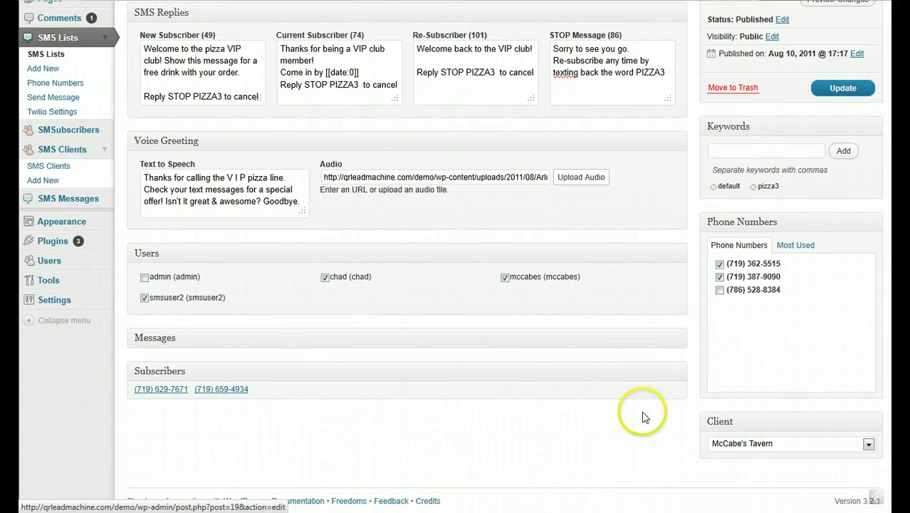
click(780, 423)
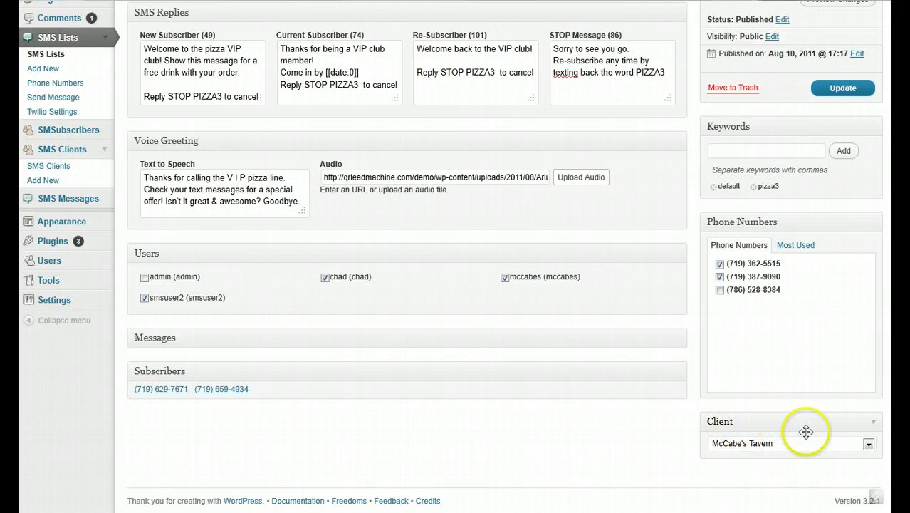
click(869, 446)
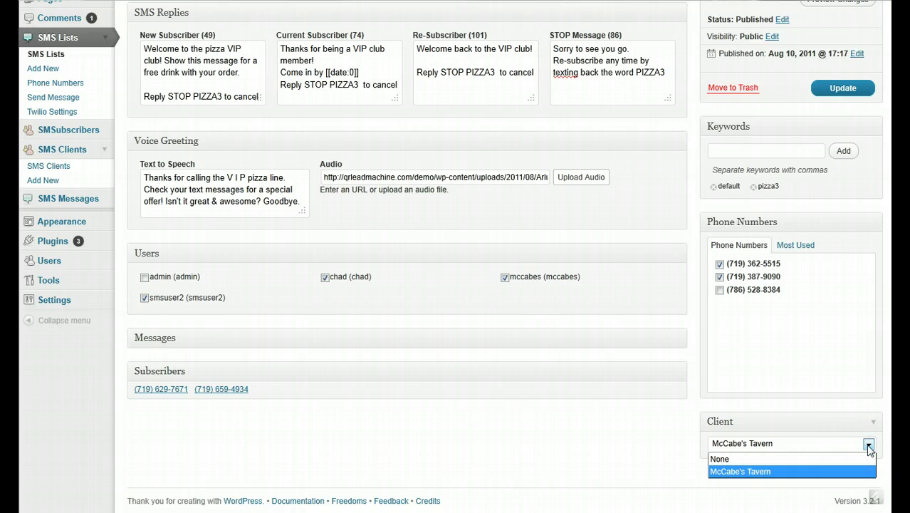
click(869, 446)
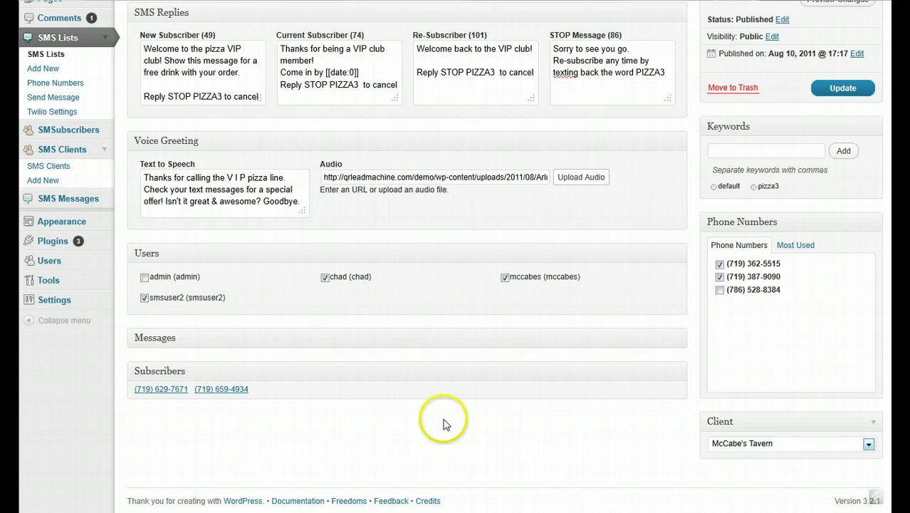
- Review the Pizza Shop list's replies, voice greeting, assigned users, subscribers, phone numbers and client options
scroll(443, 421, up, 3)
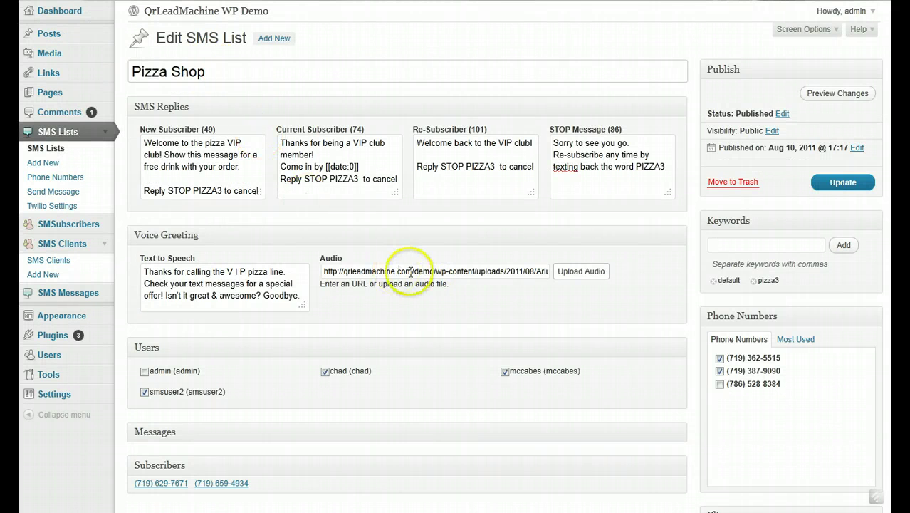
scroll(410, 271, down, 2)
scroll(410, 271, down, 1)
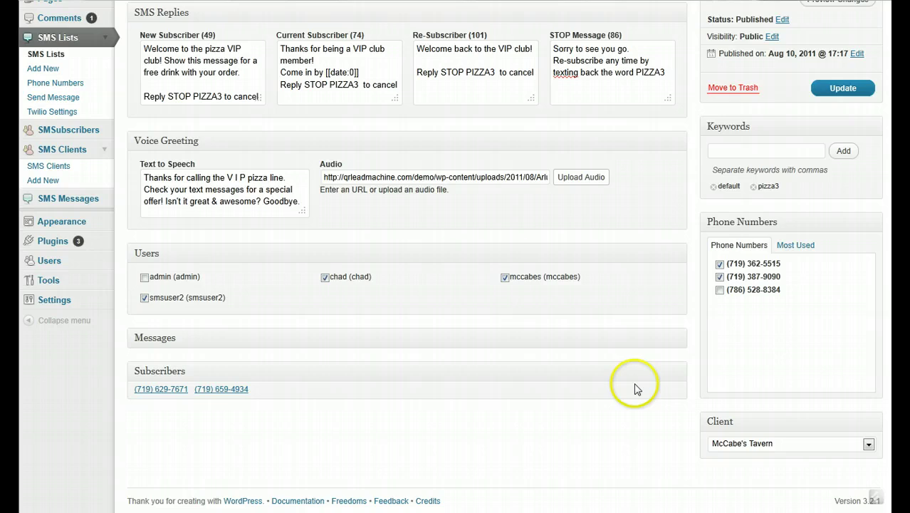
scroll(636, 386, up, 3)
scroll(234, 57, down, 2)
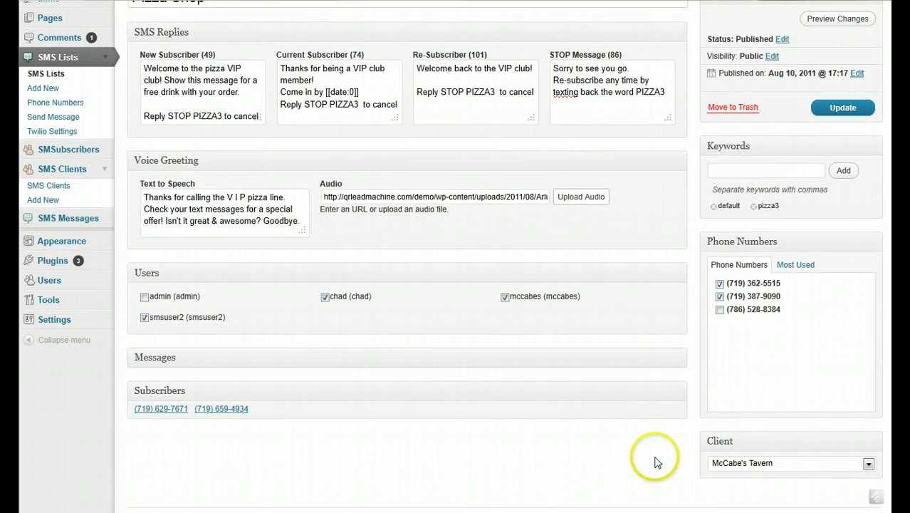
scroll(590, 462, up, 2)
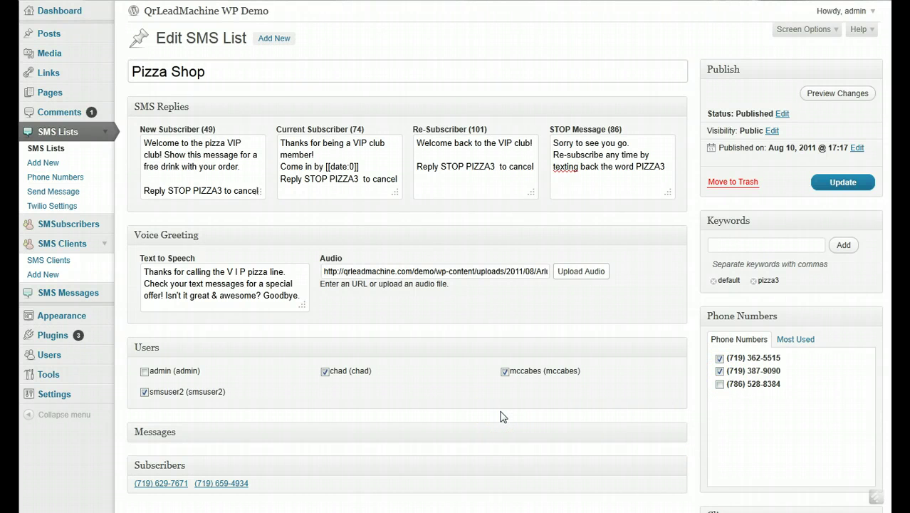
scroll(500, 416, down, 3)
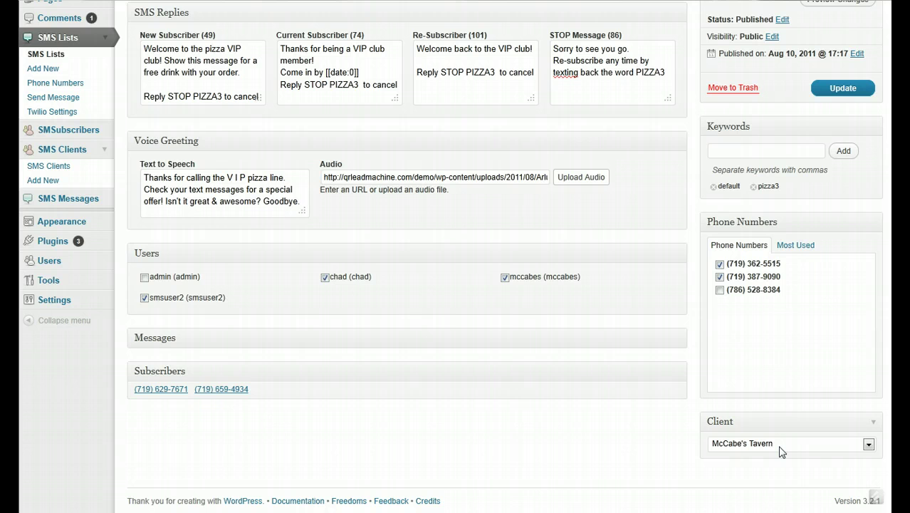
click(780, 452)
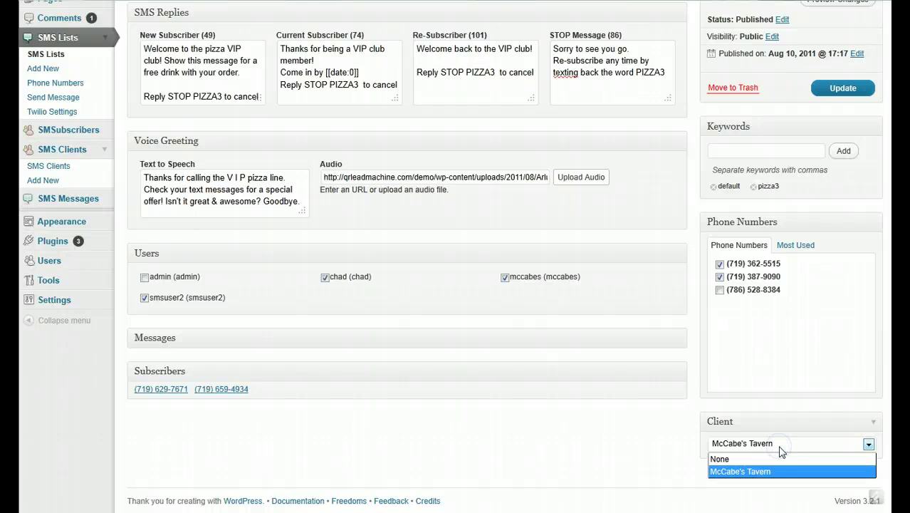
click(770, 410)
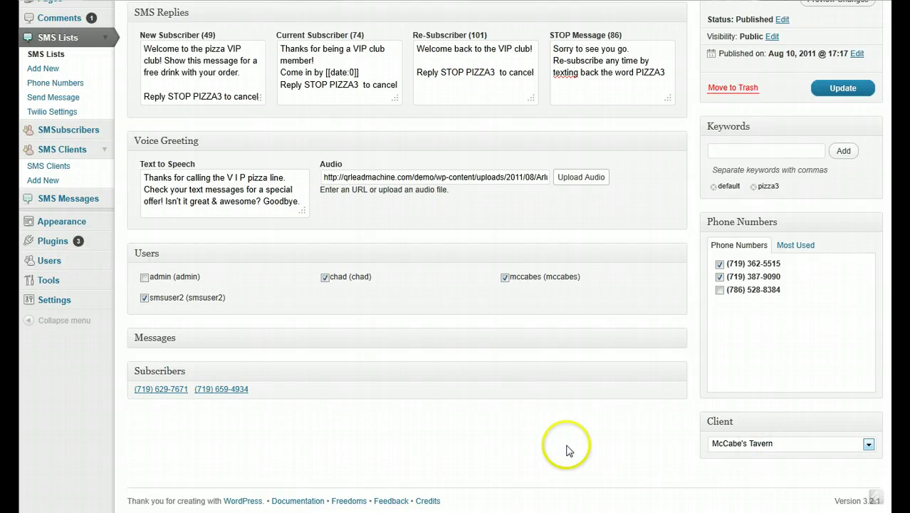
scroll(589, 443, up, 3)
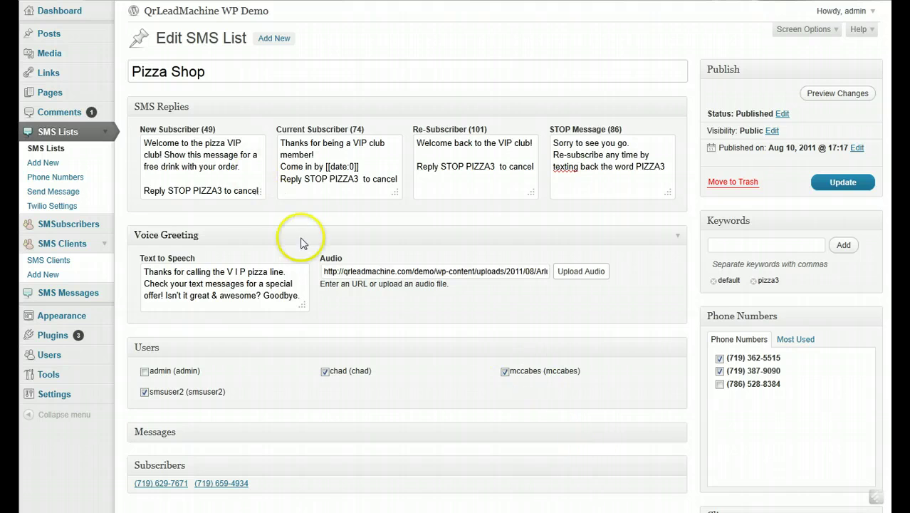
scroll(303, 246, down, 3)
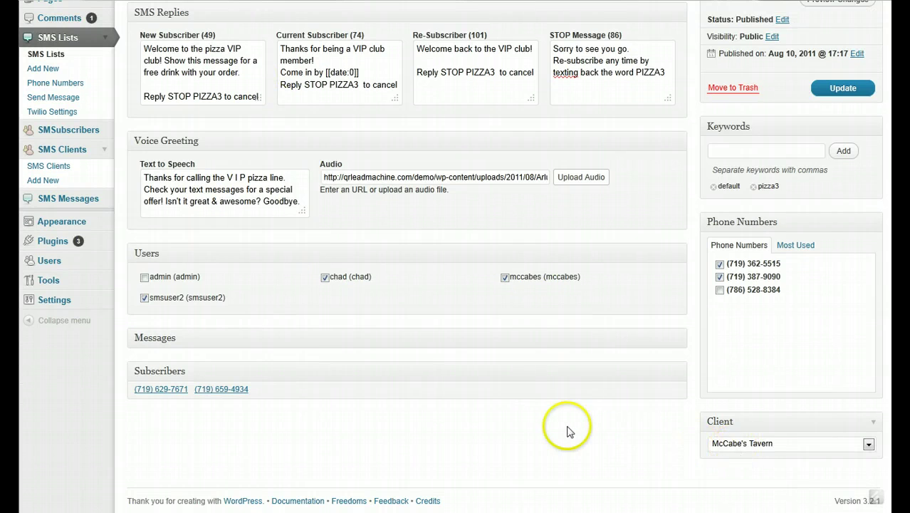
scroll(534, 427, up, 3)
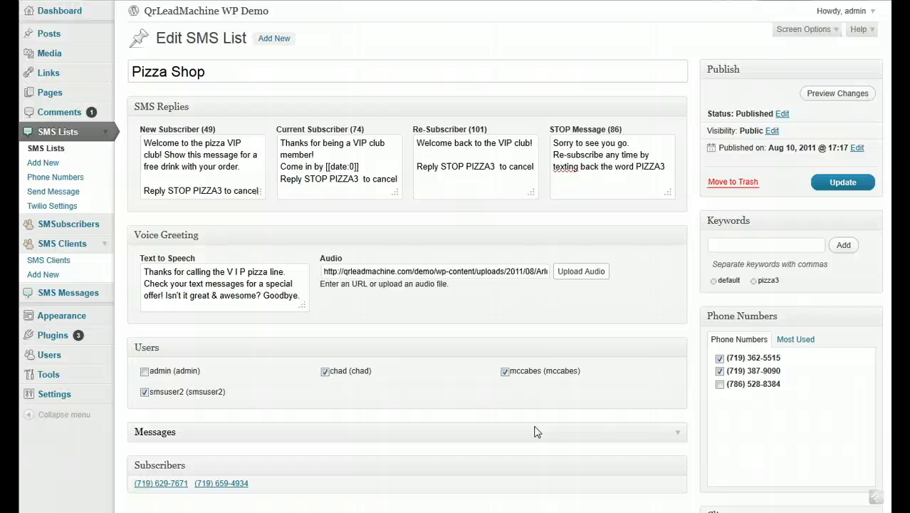
scroll(308, 386, down, 1)
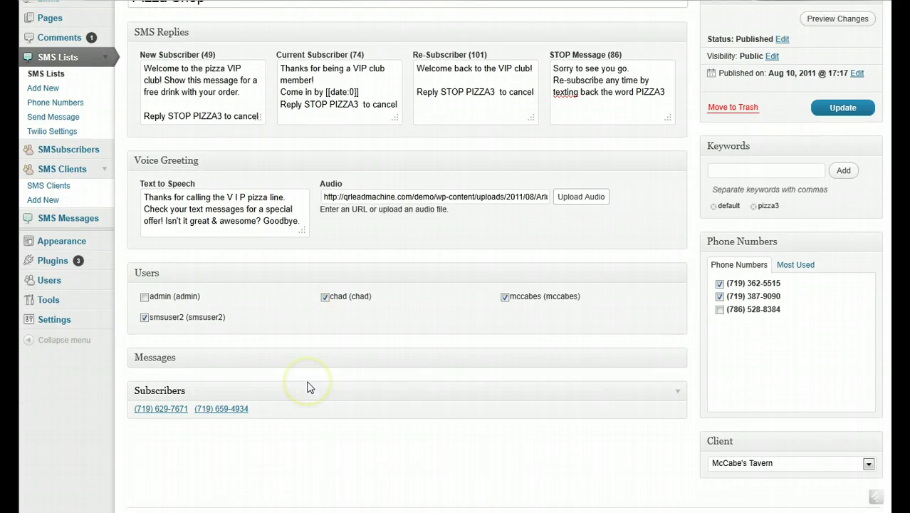
scroll(260, 335, up, 1)
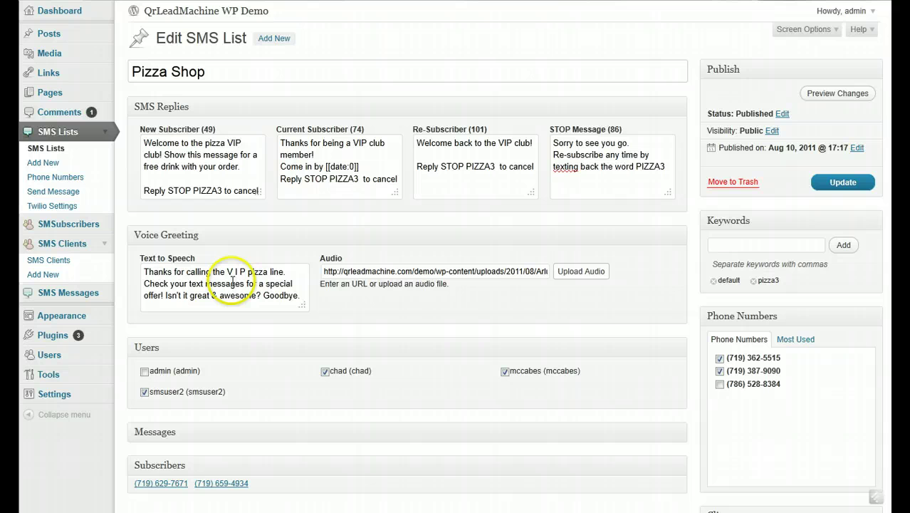
click(324, 371)
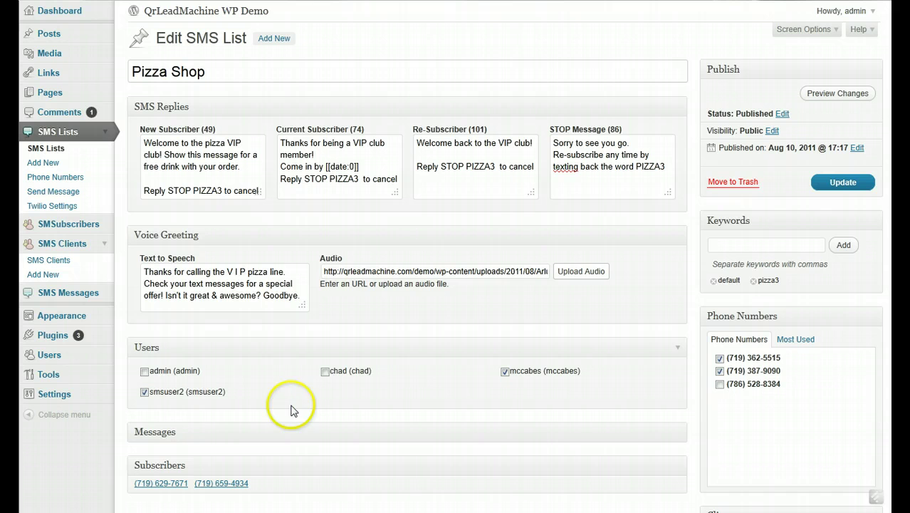
click(145, 393)
click(843, 186)
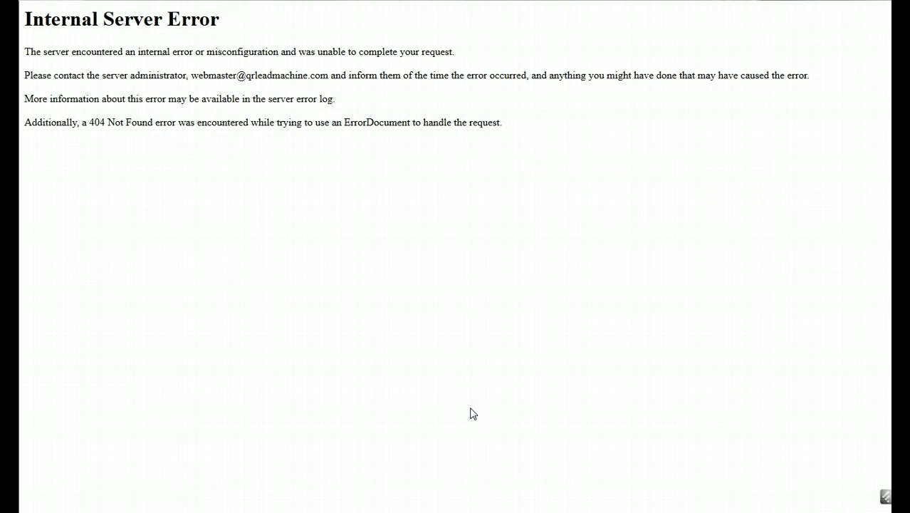
click(641, 47)
key(F5)
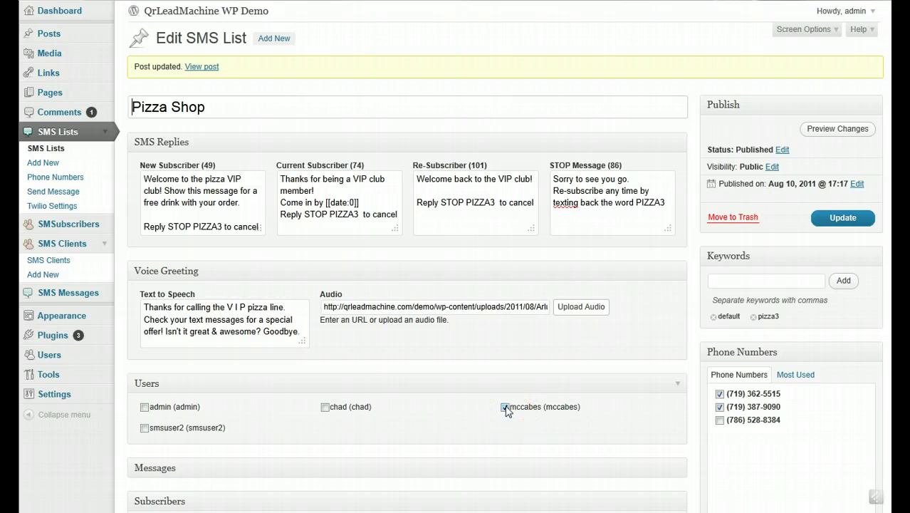
- Examine the updated Pizza Shop list, comparing its user assignments with its client, subscribers and reply settings
scroll(508, 411, down, 1)
scroll(508, 411, up, 1)
scroll(507, 411, down, 2)
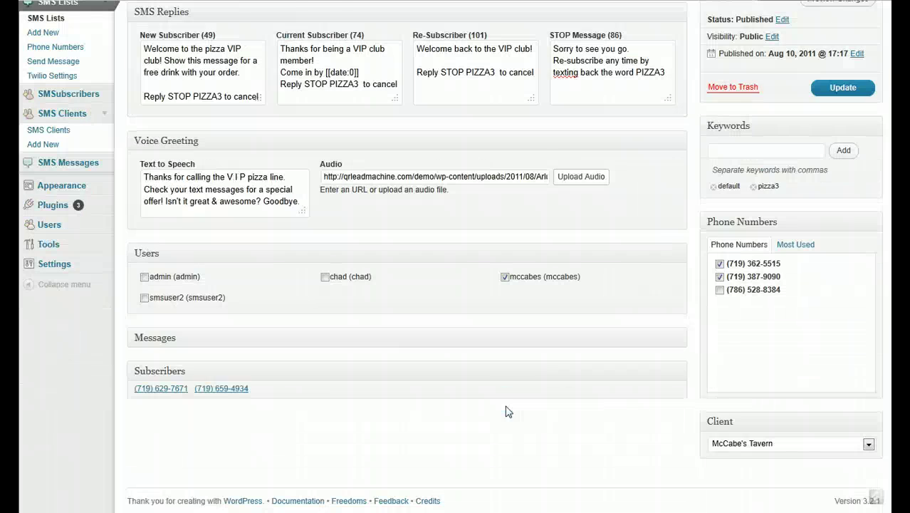
scroll(508, 411, up, 2)
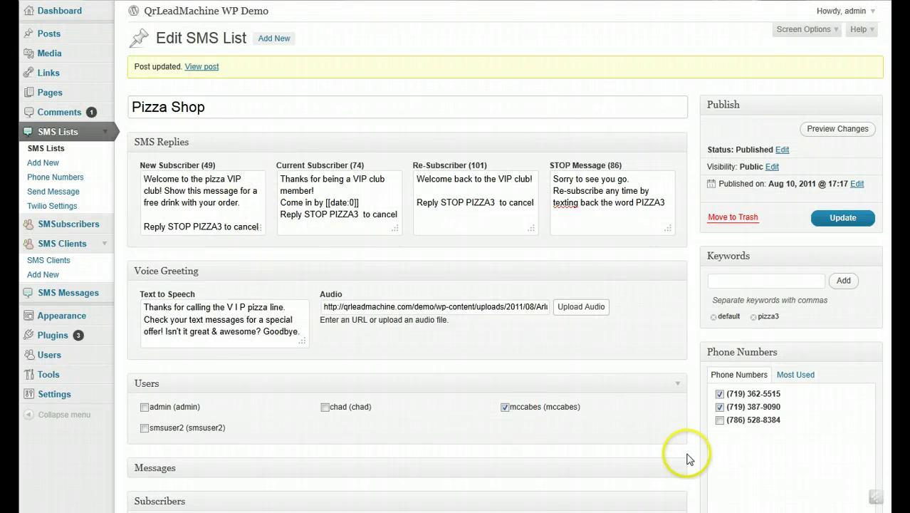
scroll(688, 459, down, 2)
scroll(281, 244, up, 2)
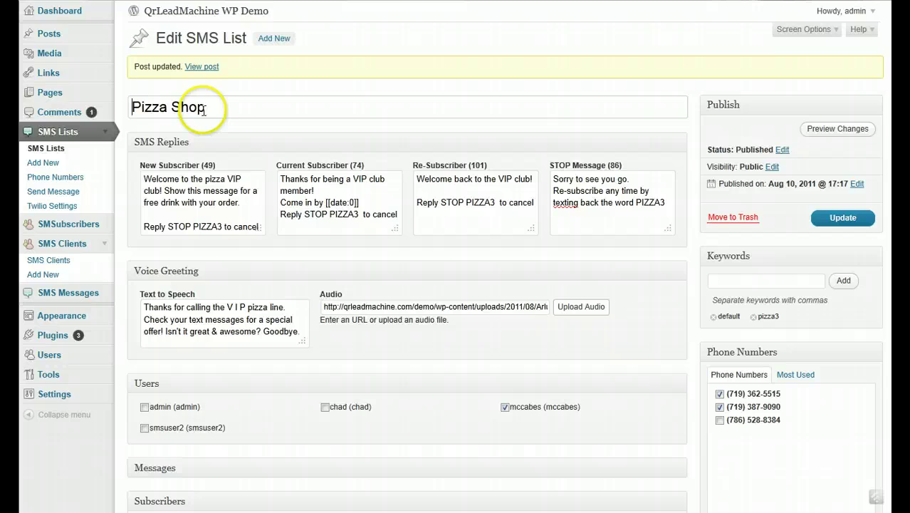
scroll(242, 249, down, 2)
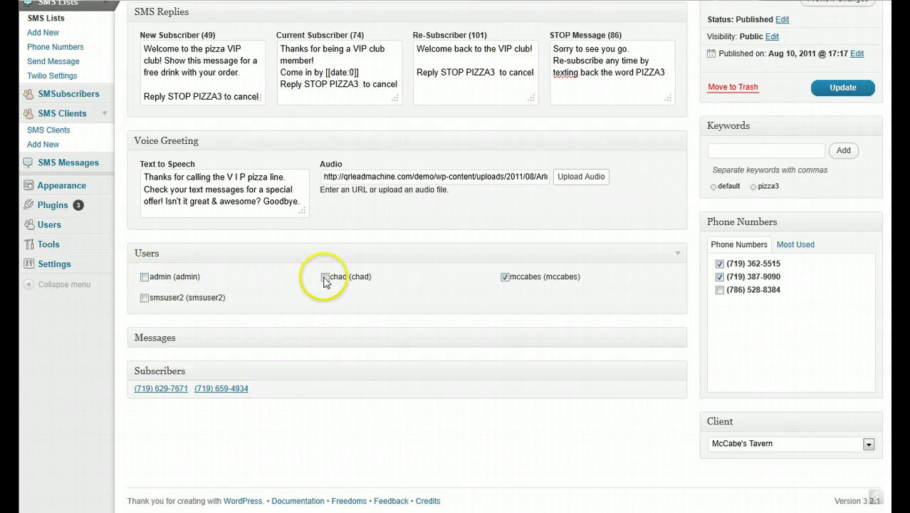
scroll(332, 300, up, 2)
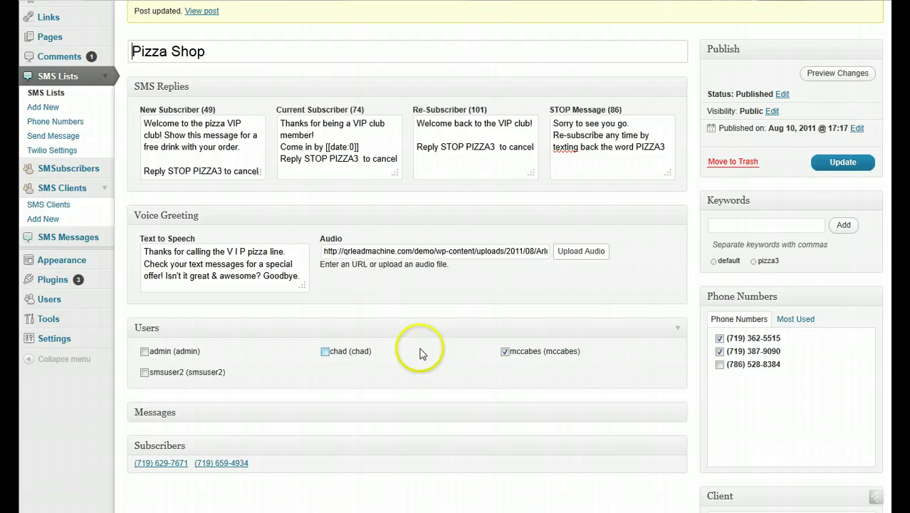
scroll(270, 366, up, 2)
scroll(275, 374, down, 3)
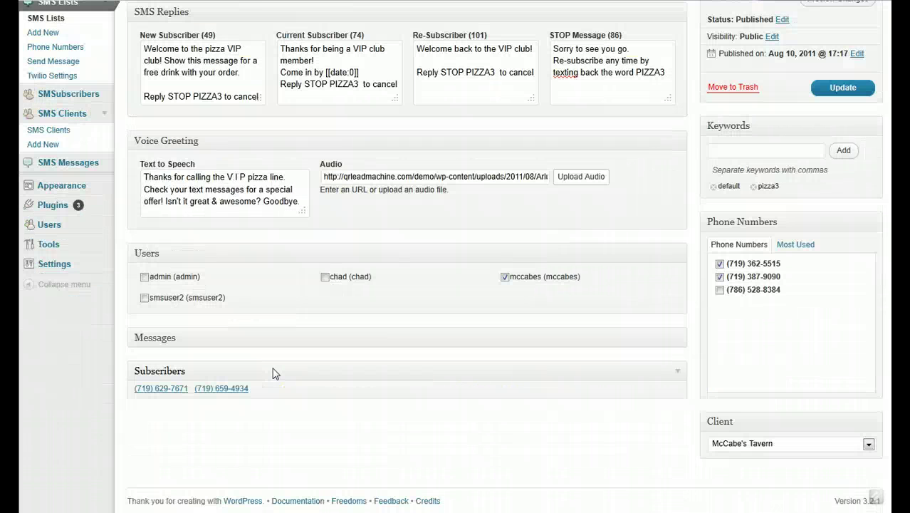
scroll(275, 370, up, 2)
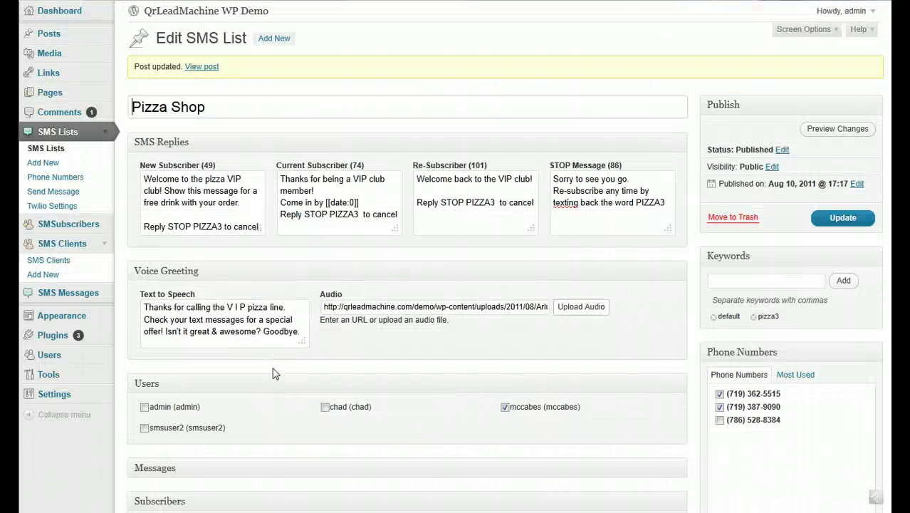